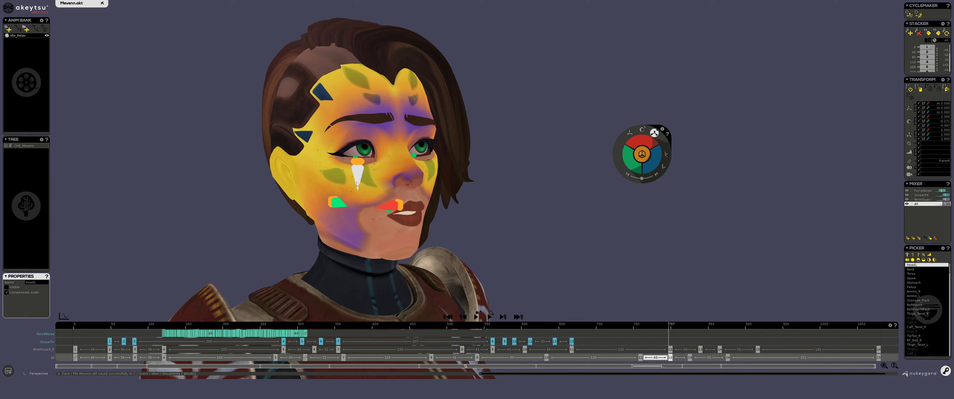
Rotate the head so the face turns toward the side
left_click_drag(357, 182, 417, 208)
middle_click_drag(520, 233, 536, 216)
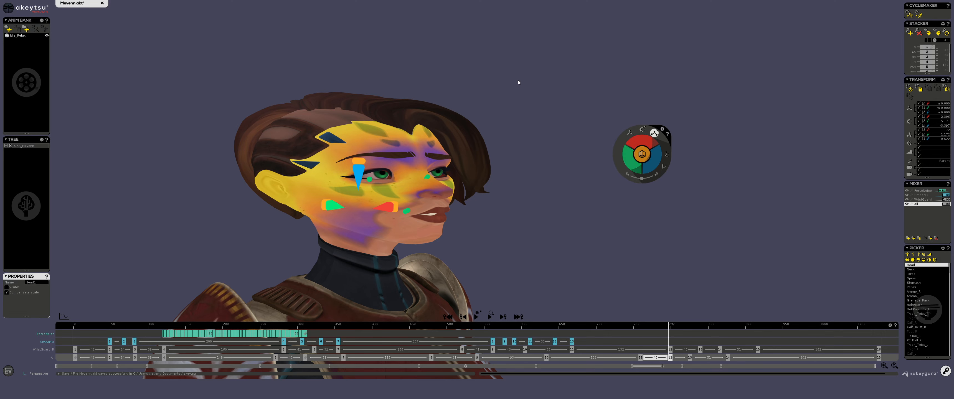
Select the hair controller and toggle its display options in the properties
left_click(392, 135)
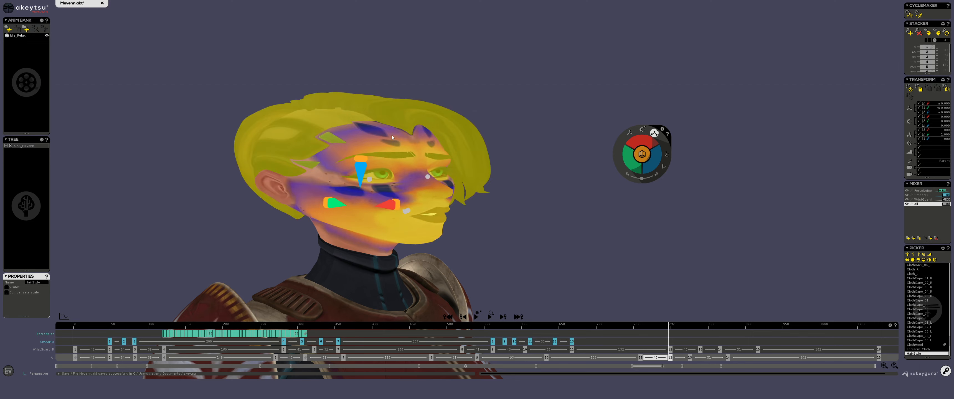
left_click(14, 288)
left_click(16, 294)
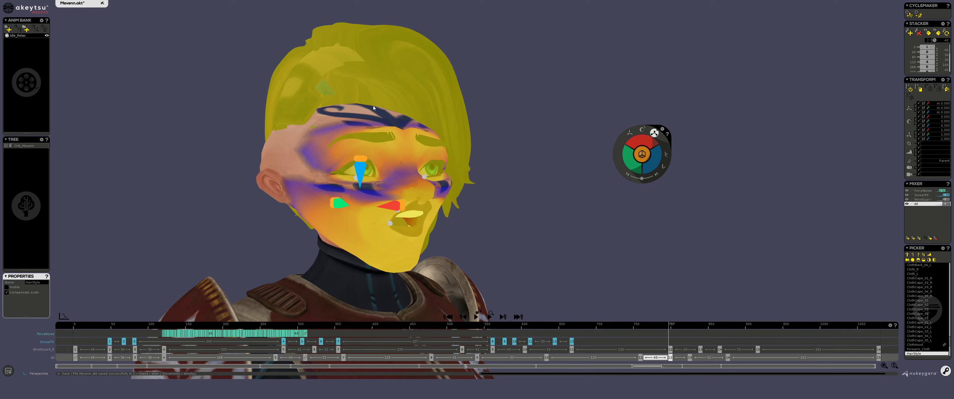
mouse_move(483, 156)
middle_mouse_down()
mouse_move(543, 170)
mouse_move(473, 145)
mouse_move(388, 148)
mouse_move(496, 156)
mouse_move(490, 149)
middle_mouse_up()
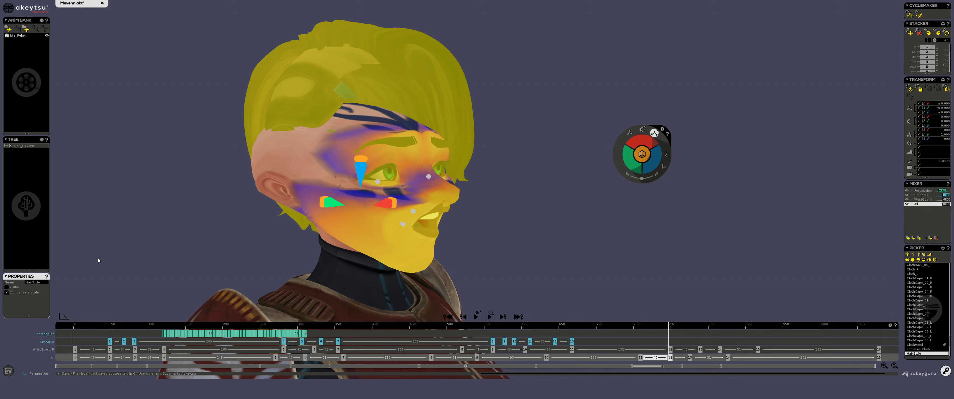
left_click(16, 293)
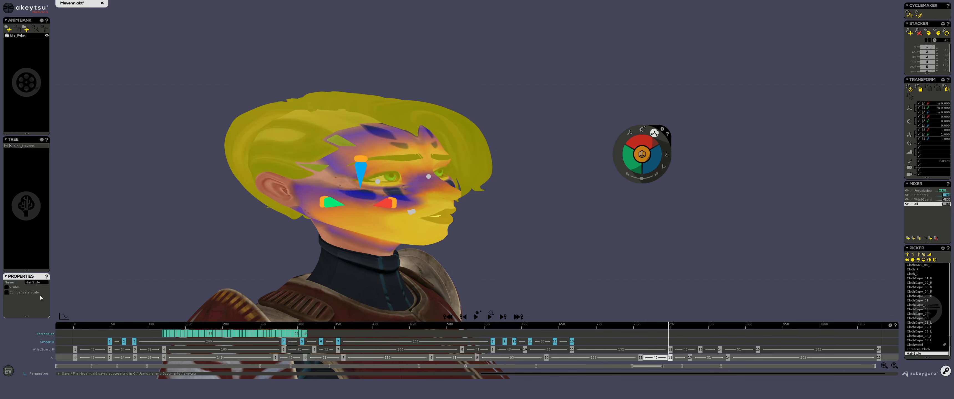
left_click(19, 292)
Select the head, try a sideways rotation and undo it
left_click(402, 137)
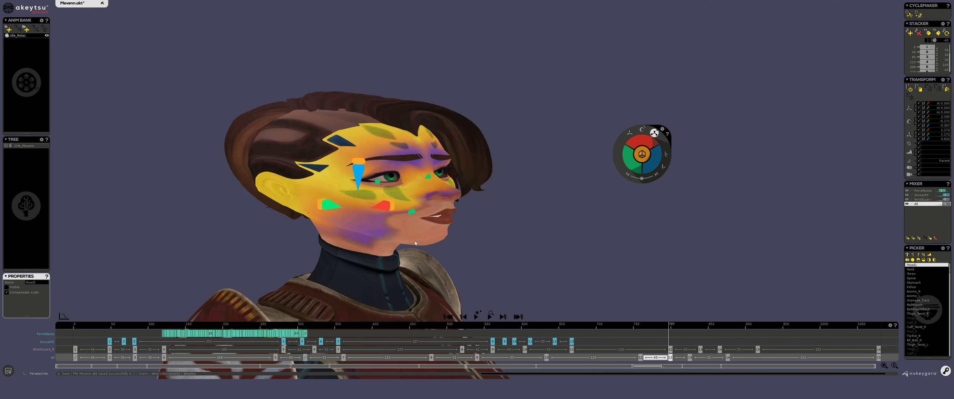
left_click_drag(359, 173, 381, 166)
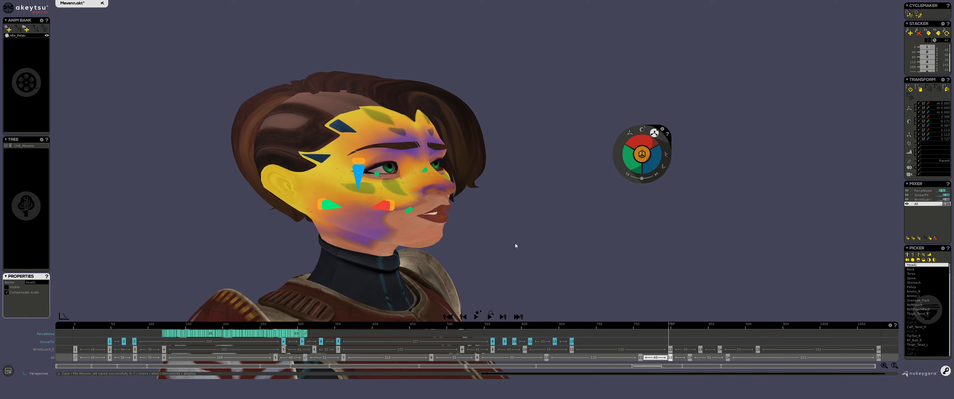
key("ctrl+z")
Switch the gizmo mode and rotate the head slightly
left_click_drag(557, 203, 522, 205, "alt")
key("e")
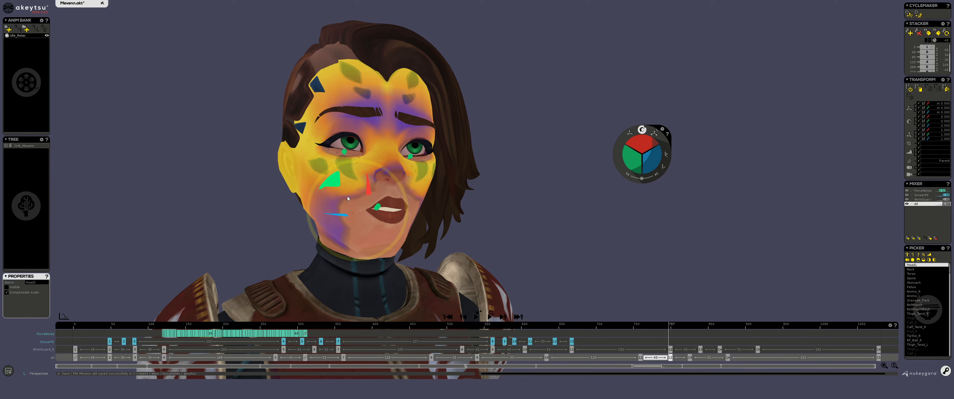
mouse_move(343, 193)
left_mouse_down()
mouse_move(335, 203)
mouse_move(360, 205)
mouse_move(353, 198)
left_mouse_up()
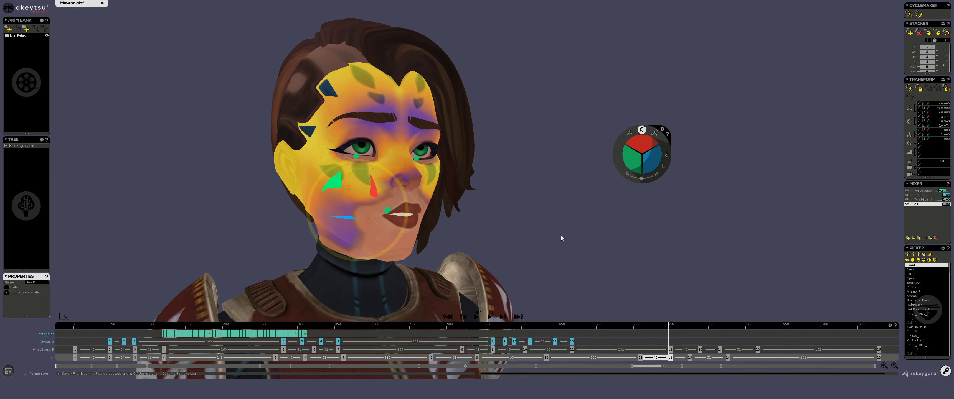
Select the pelvis and try rotating it, then undo the rotation
middle_click_drag(561, 236, 573, 143)
scroll(573, 143, "down", 5)
middle_click_drag(500, 268, 522, 158)
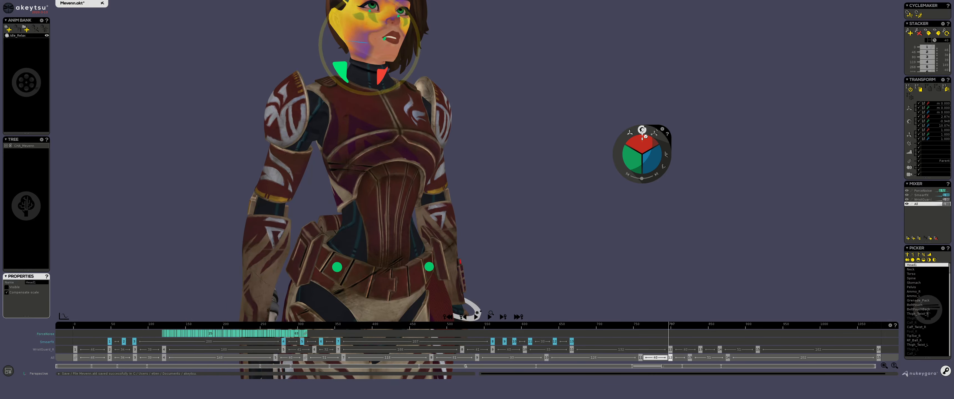
middle_click_drag(526, 64, 544, 146)
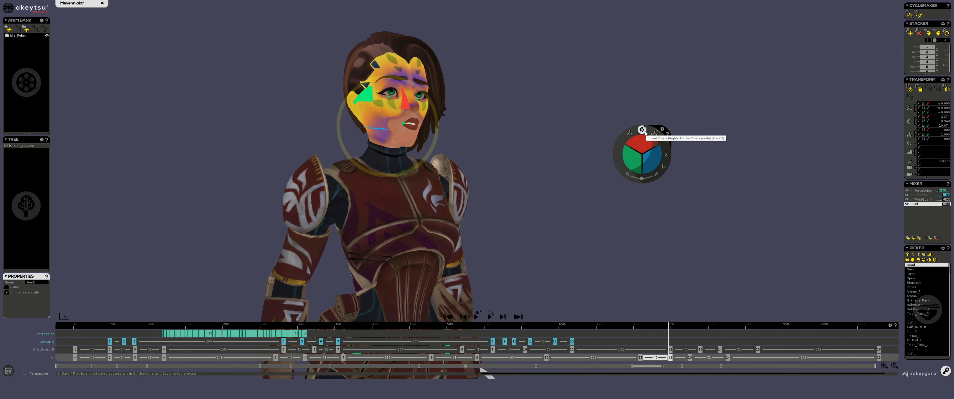
middle_click_drag(484, 242, 476, 103)
left_click(399, 238)
mouse_move(513, 186)
middle_mouse_down()
mouse_move(483, 170)
mouse_move(498, 176)
middle_mouse_up()
left_click_drag(411, 190, 372, 200)
key("ctrl+z")
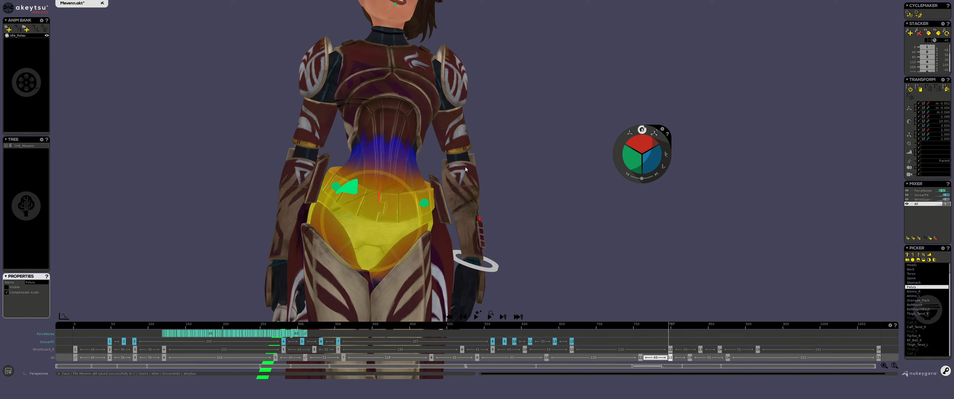
Orbit and zoom around the pelvis to examine the full-body pose
middle_click_drag(489, 156, 486, 183, "alt")
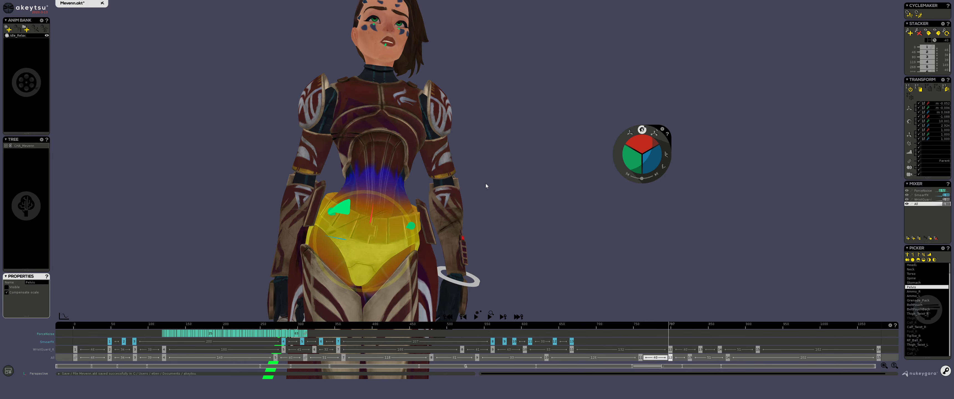
right_click_drag(486, 183, 431, 196, "alt")
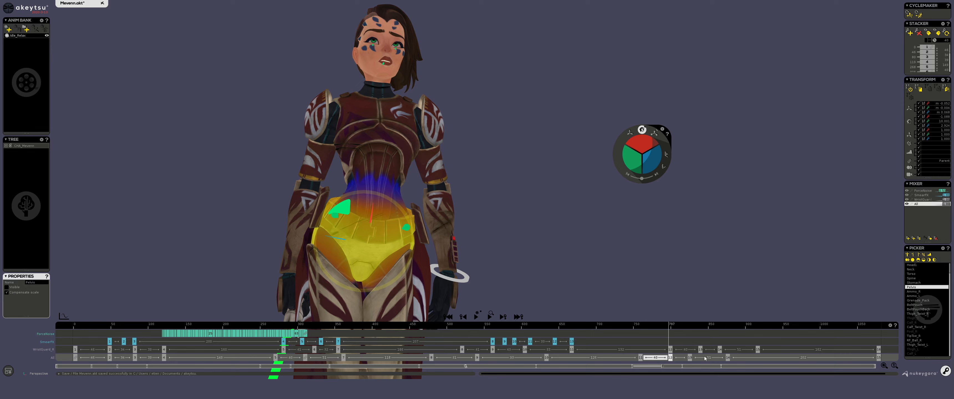
middle_click_drag(466, 271, 369, 169)
scroll(429, 266, "down", 3)
mouse_move(430, 266)
middle_mouse_down()
mouse_move(432, 201)
mouse_move(450, 233)
mouse_move(436, 258)
middle_mouse_up()
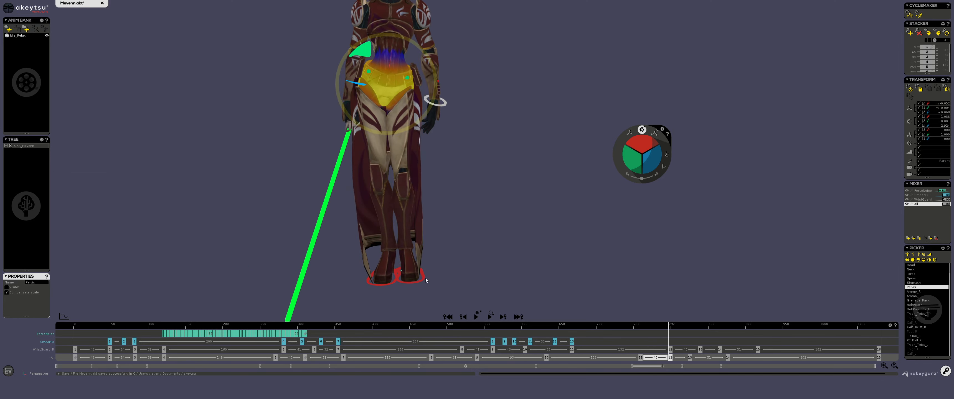
middle_click_drag(445, 156, 444, 180)
scroll(444, 180, "up", 3)
mouse_move(433, 95)
left_mouse_down()
mouse_move(433, 74)
mouse_move(444, 92)
left_mouse_up()
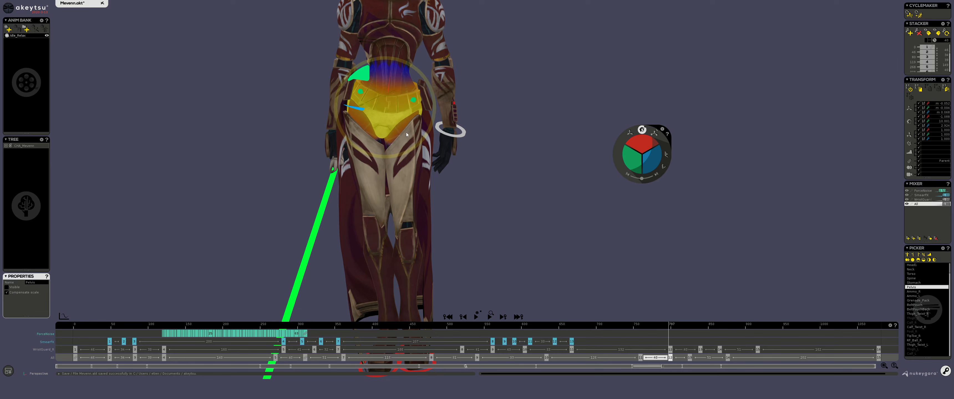
Switch to the translate gizmo and try lowering the pelvis, then undo the move
key("w")
middle_click_drag(439, 188, 465, 193)
scroll(465, 193, "down", 3)
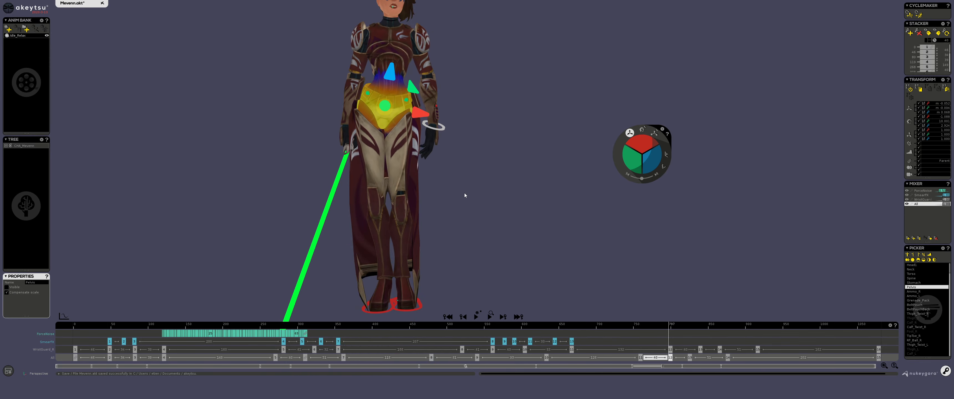
middle_click_drag(415, 213, 440, 237)
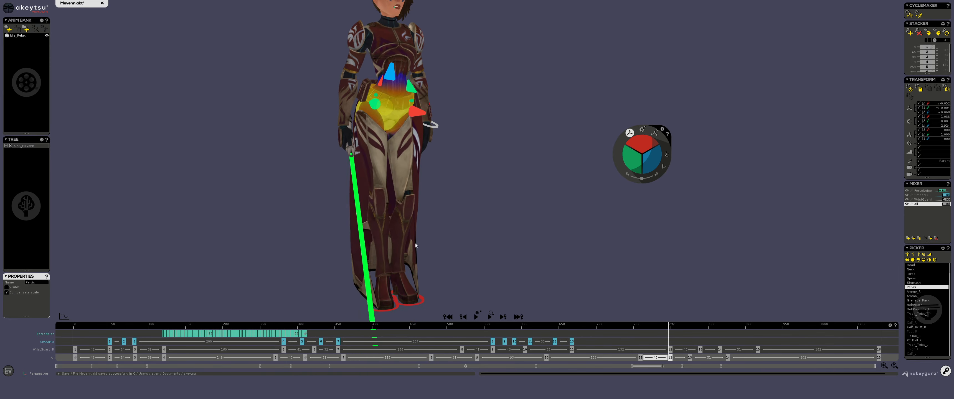
mouse_move(390, 107)
left_mouse_down()
mouse_move(372, 142)
mouse_move(386, 113)
left_mouse_up()
key("ctrl+z")
Switch to the rotate gizmo, select the thigh and change the gizmo orientation mode
middle_click_drag(493, 184, 455, 147)
scroll(456, 186, "up", 3)
key("r")
scroll(455, 148, "down", 3)
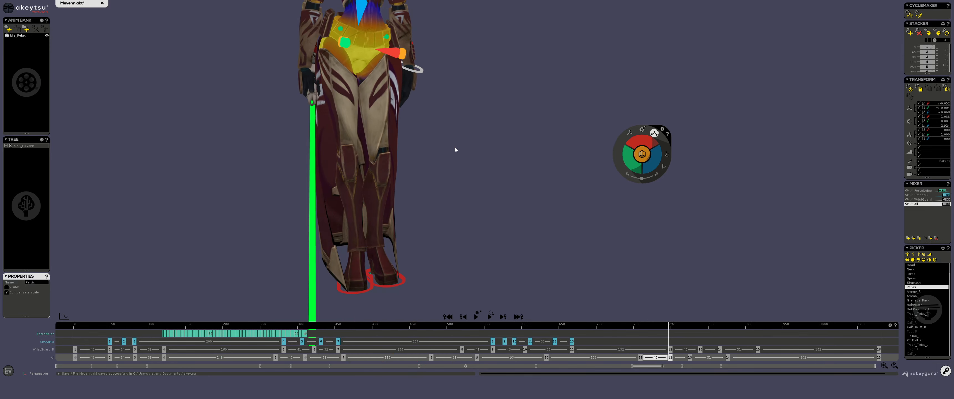
left_click(370, 82)
left_click(642, 130)
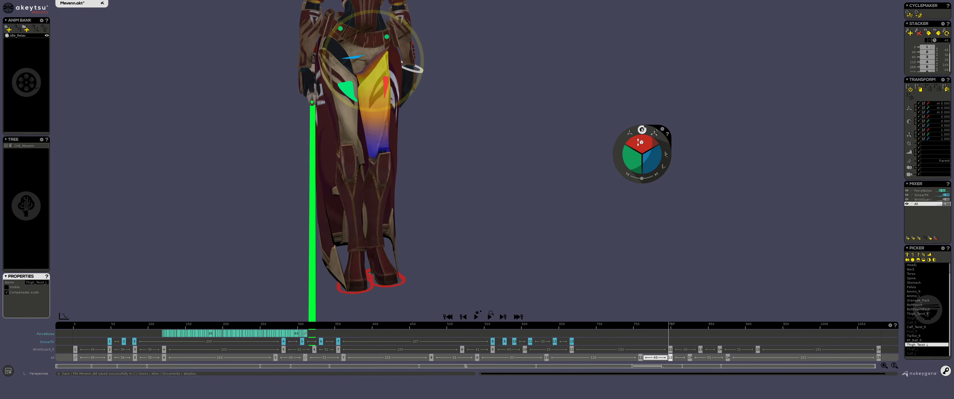
middle_click_drag(580, 197, 535, 186)
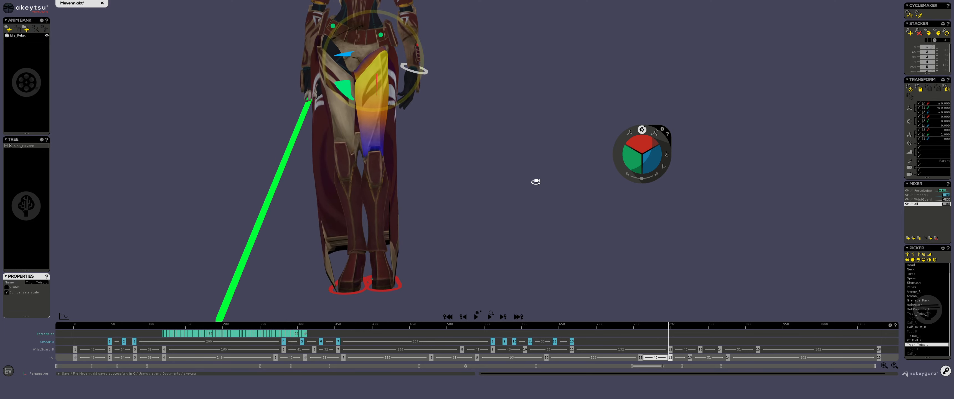
Select the calf, thigh and foot bones in turn to inspect the leg chain
left_click(370, 142)
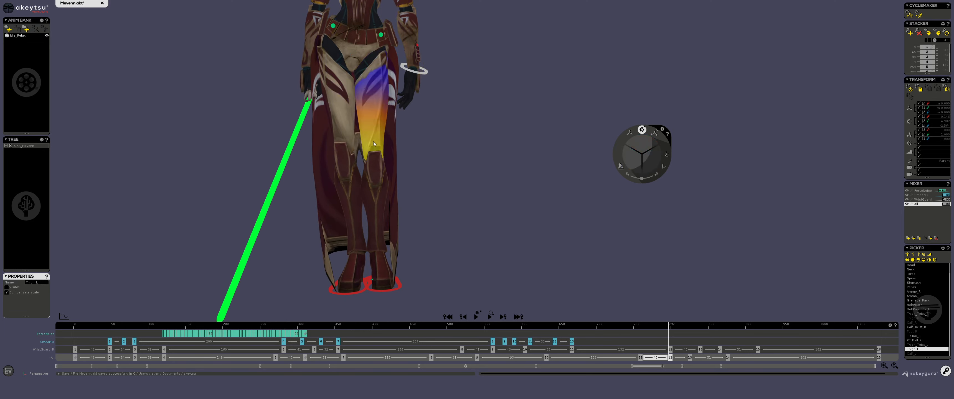
left_click(375, 179)
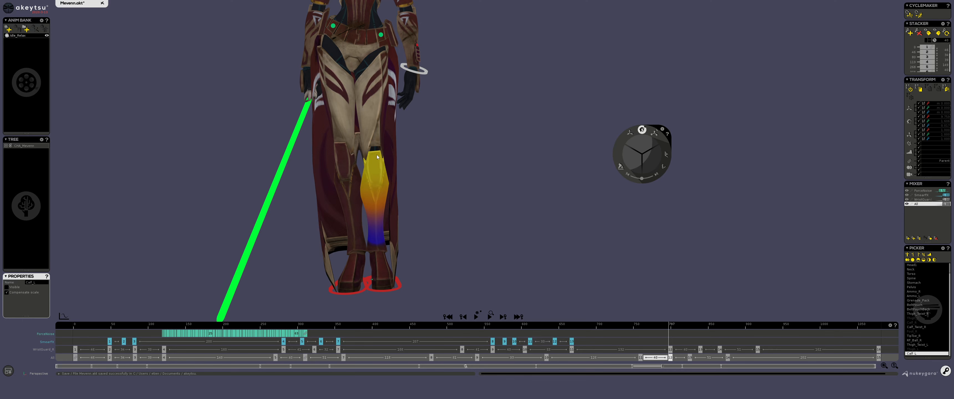
left_click(378, 60)
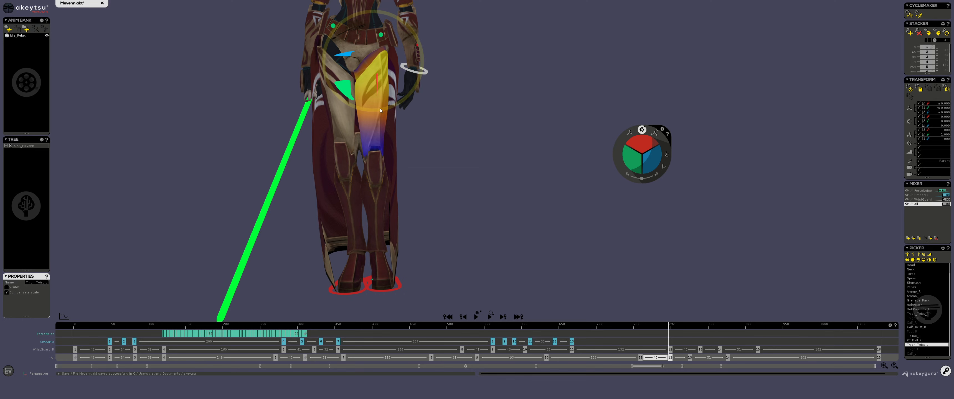
left_click(381, 145)
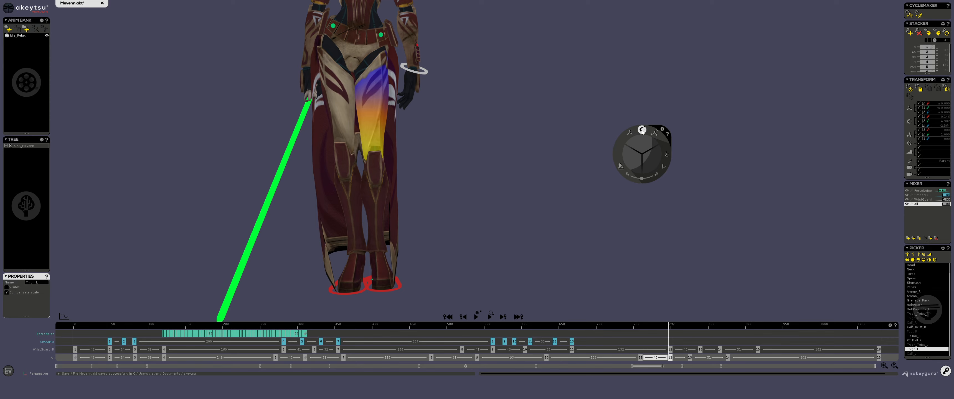
left_click(399, 285)
Rotate the thigh forward and upward to raise the leg
left_click_drag(485, 197, 418, 192, "alt")
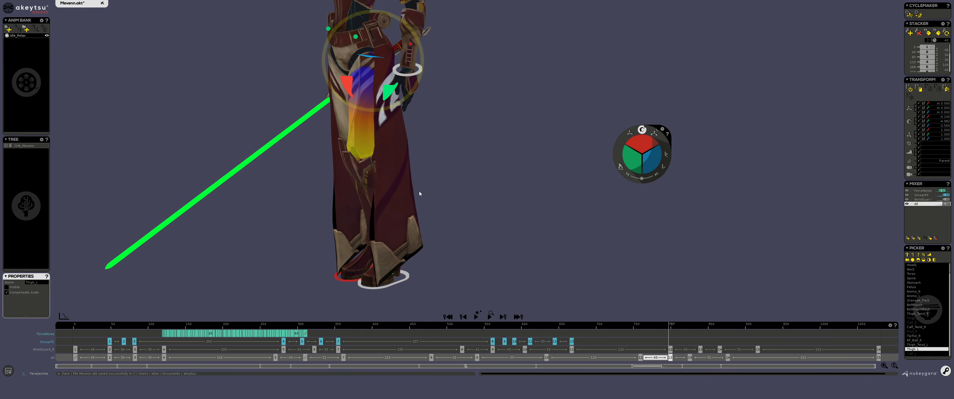
left_click_drag(636, 142, 629, 127)
mouse_move(593, 155)
left_mouse_down("alt")
mouse_move(528, 196)
mouse_move(586, 165)
left_mouse_up("alt")
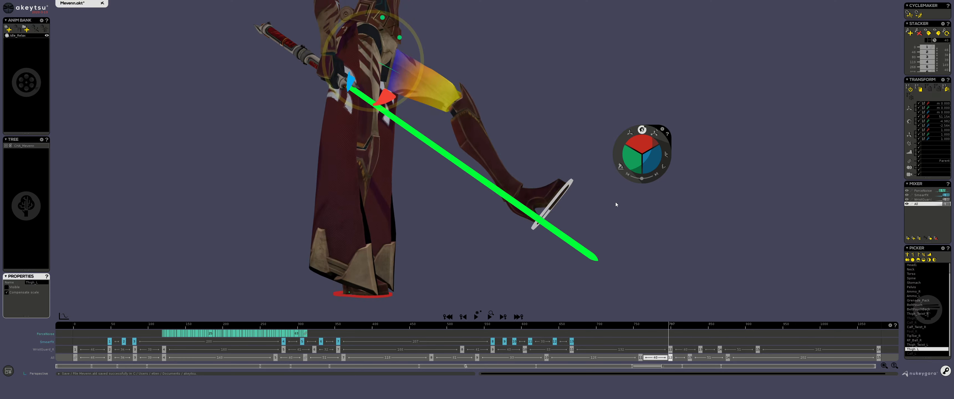
left_click_drag(424, 67, 428, 43)
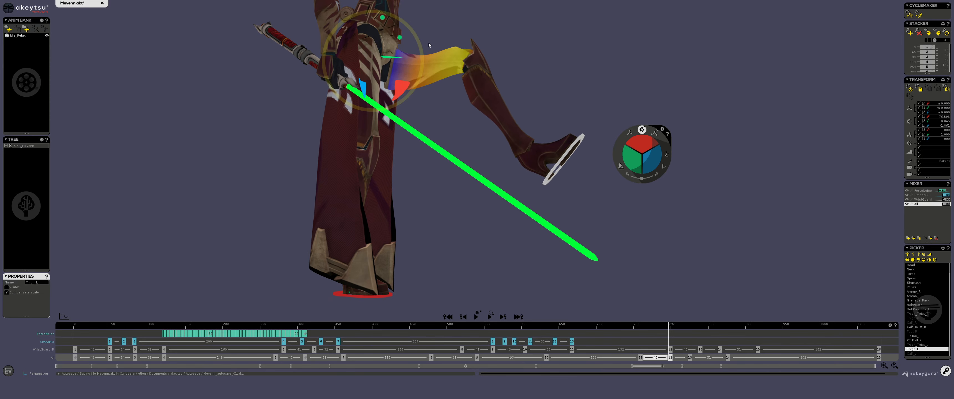
Refine the thigh's rotation and twist the thigh around its axis
middle_click_drag(566, 93, 511, 161, "alt")
scroll(509, 162, "up", 4)
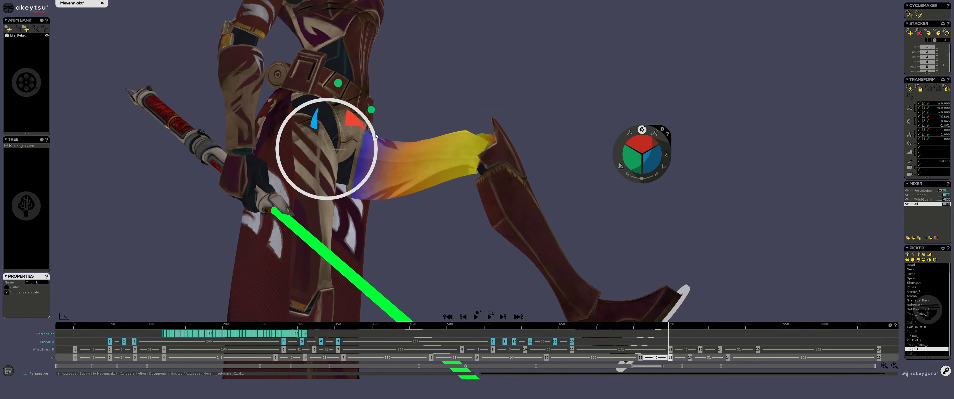
left_click_drag(364, 157, 396, 123)
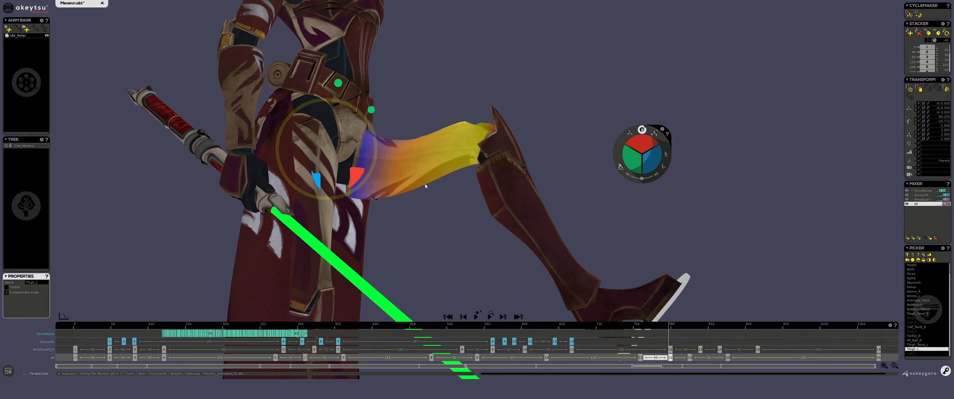
left_click(396, 185)
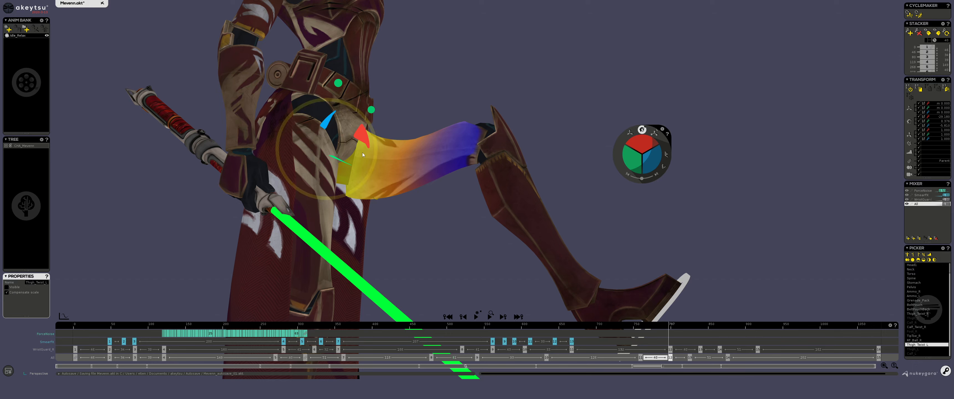
left_click_drag(375, 148, 377, 98)
Select the calf and rotate it to bend the knee
left_click(493, 160)
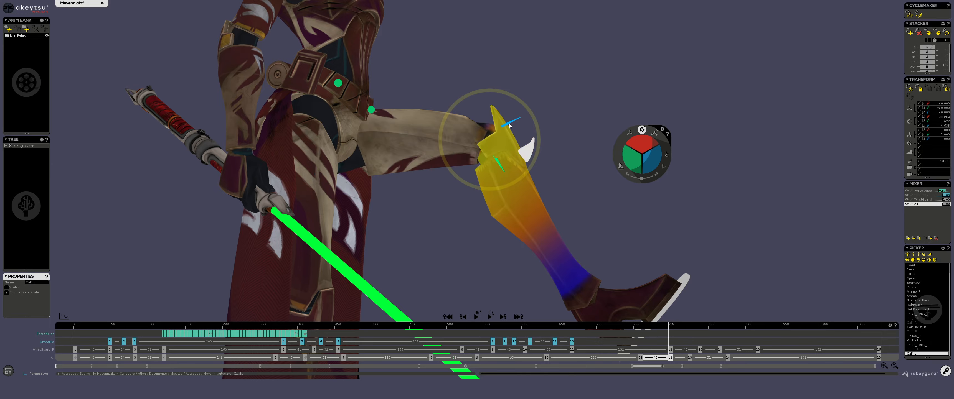
left_click_drag(498, 163, 513, 185, "alt")
left_click(489, 173)
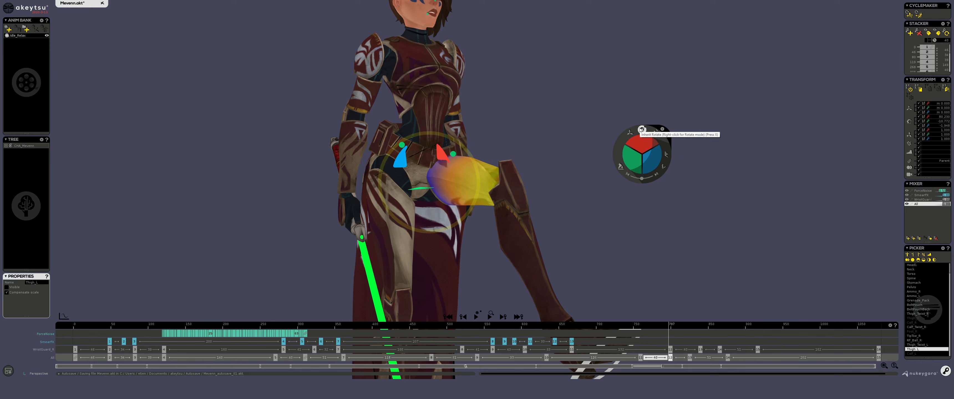
middle_click_drag(516, 68, 516, 107, "alt")
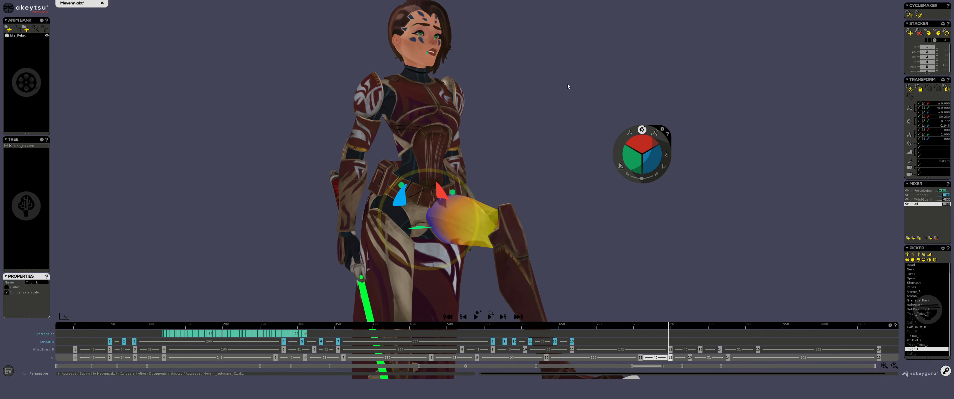
left_click_drag(606, 106, 404, 17, "alt")
left_click_drag(616, 246, 434, 205, "alt")
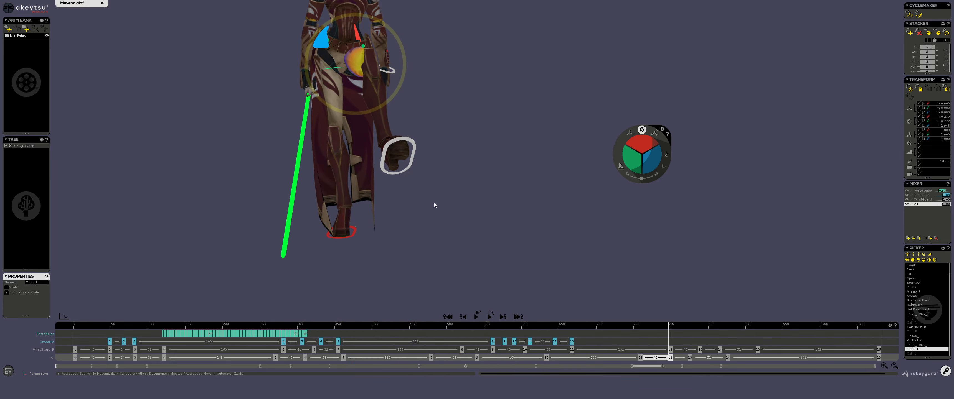
Select the raised foot's controller and reposition the foot
left_click(414, 143)
left_click_drag(415, 143, 501, 143, "alt")
left_click_drag(450, 130, 402, 121, "alt")
right_click_drag(402, 120, 426, 81, "alt")
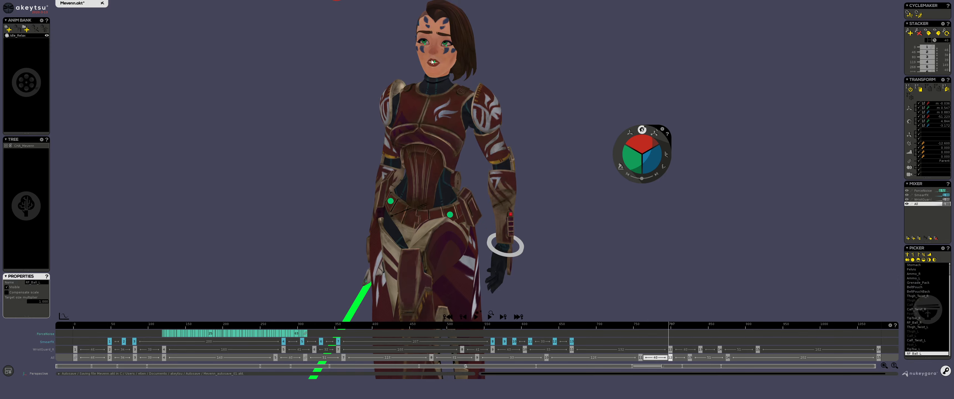
Select the head controller and adjust the head's orientation
left_click(435, 36)
left_click_drag(257, 163, 431, 156)
middle_click_drag(431, 155, 426, 190)
scroll(427, 190, "up", 5)
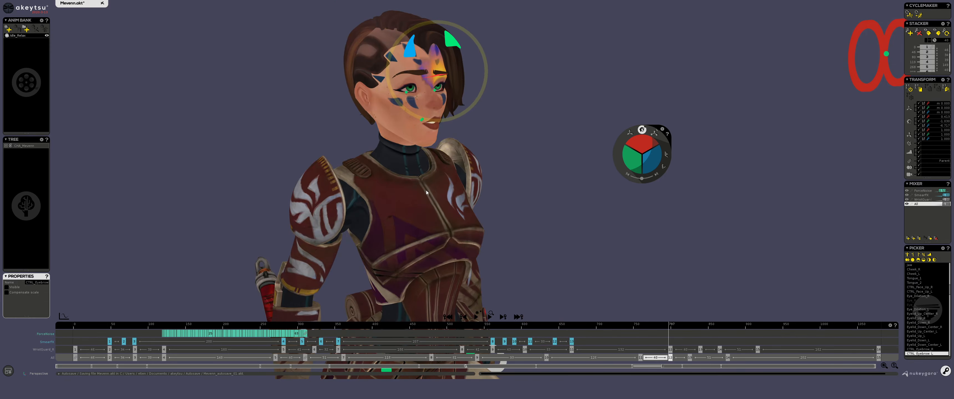
Select the chest bone and rotate it to bend the upper body
left_click(427, 196)
left_click_drag(555, 242, 594, 184)
middle_click_drag(535, 162, 536, 89)
scroll(536, 89, "down", 4)
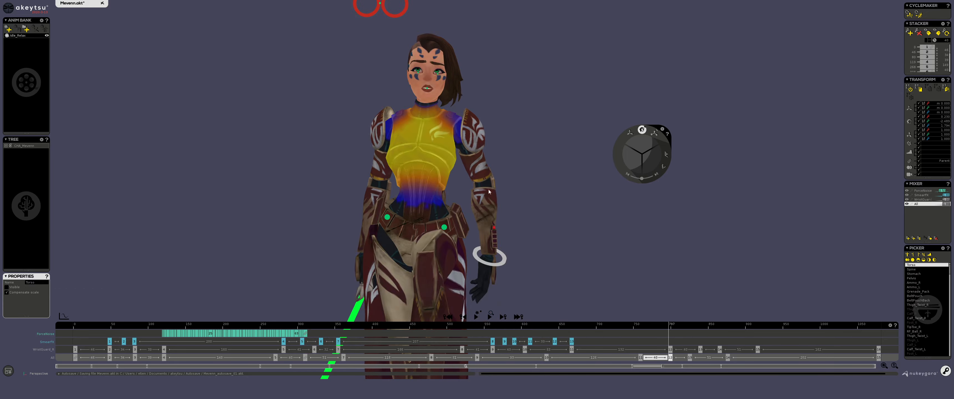
left_click_drag(498, 235, 488, 201)
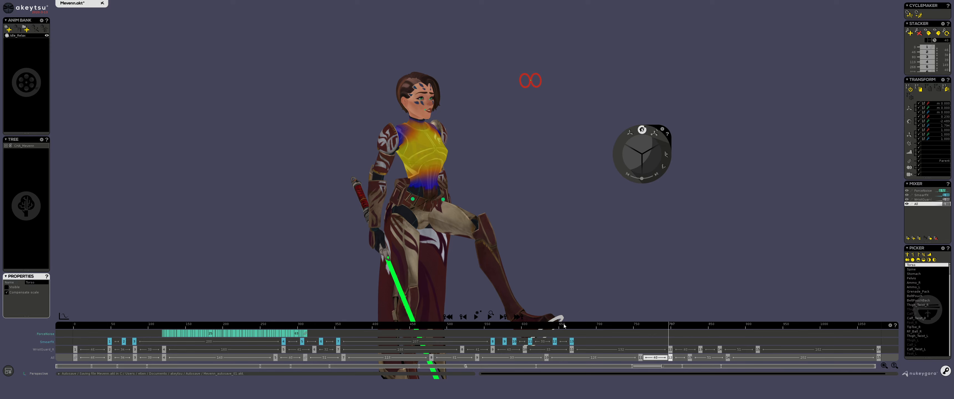
left_click_drag(554, 220, 519, 213)
scroll(415, 134, "up", 3)
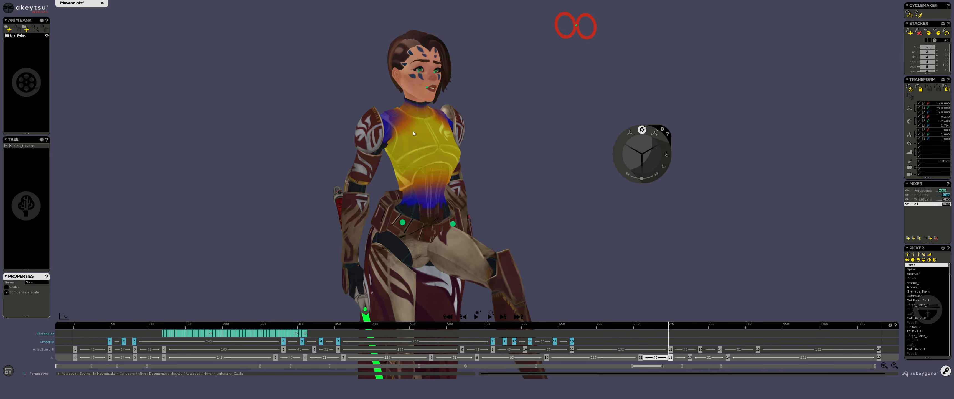
Select the spine bone and rotate it to twist the torso
left_click(663, 350)
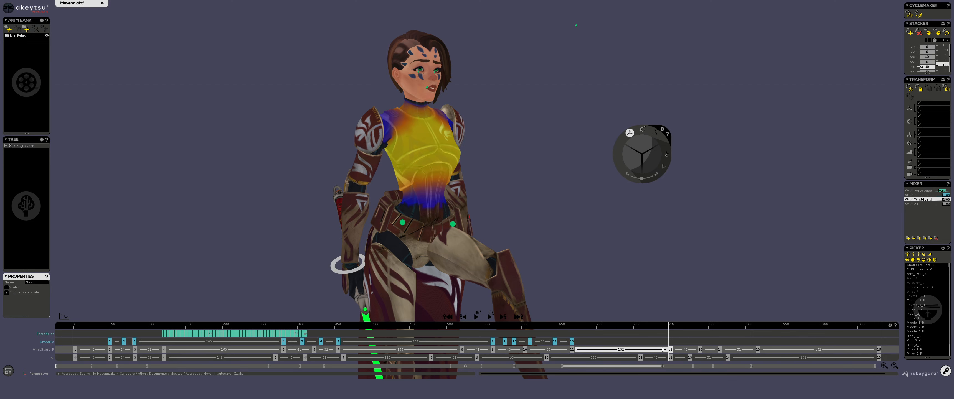
left_click(388, 117)
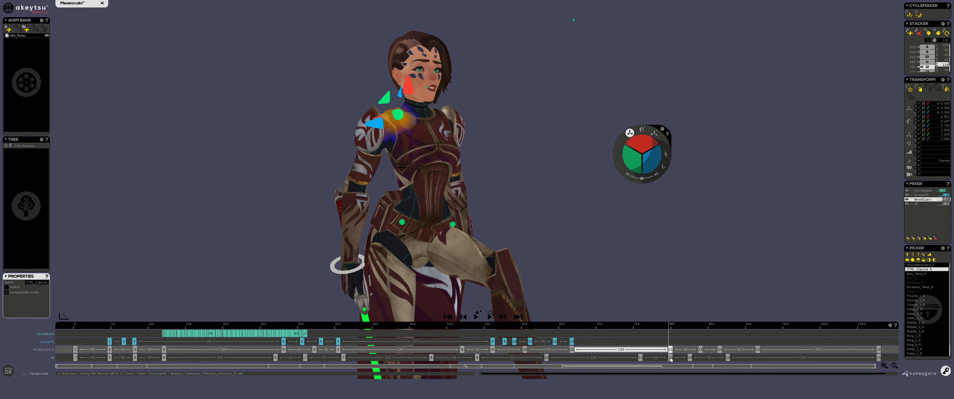
left_click(433, 172)
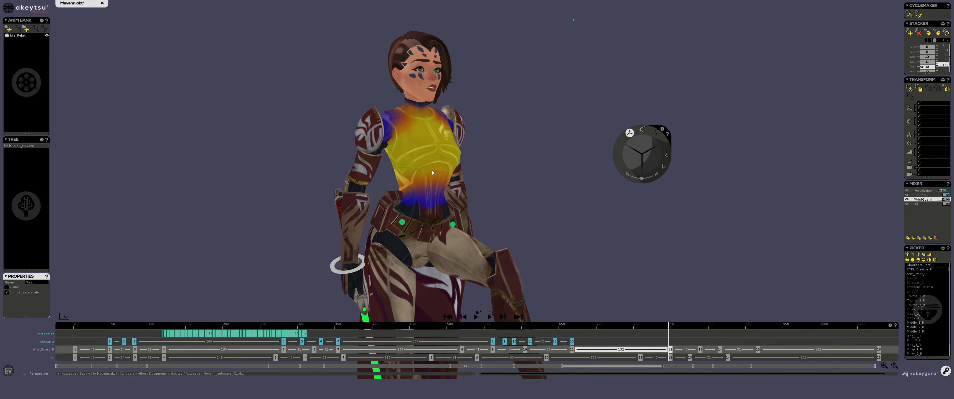
left_click(655, 358)
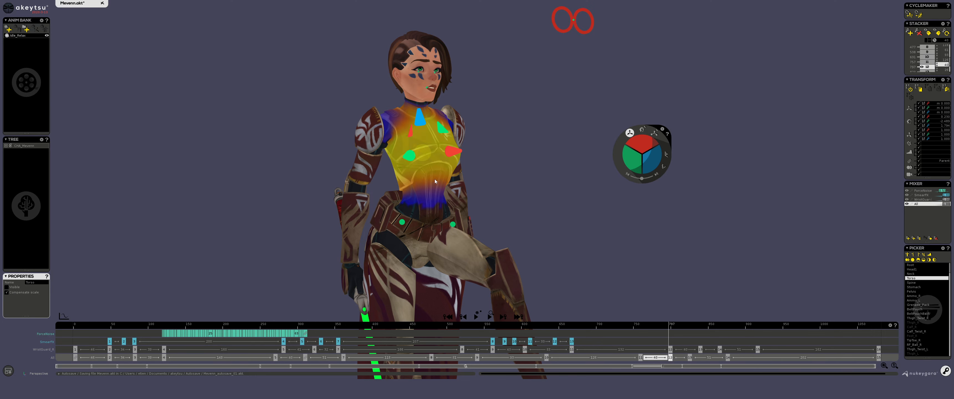
left_click(642, 130)
left_click(434, 181)
middle_click_drag(516, 186, 467, 180)
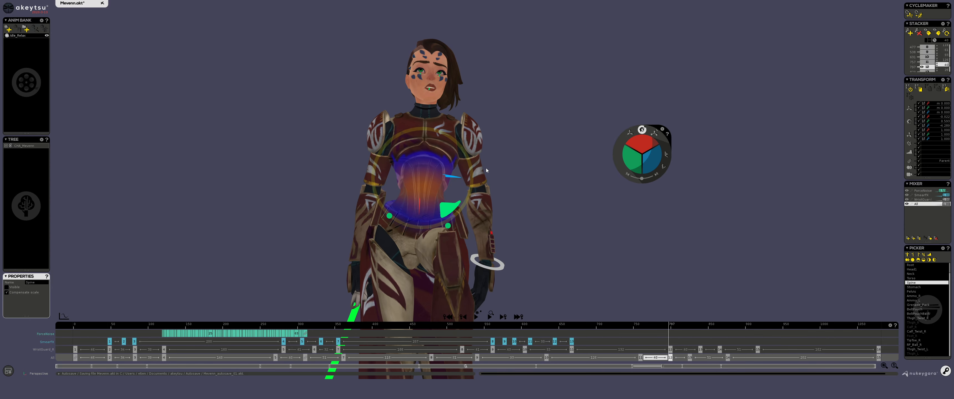
mouse_move(467, 158)
left_mouse_down()
mouse_move(440, 136)
mouse_move(469, 162)
left_mouse_up()
middle_click_drag(510, 176, 541, 190)
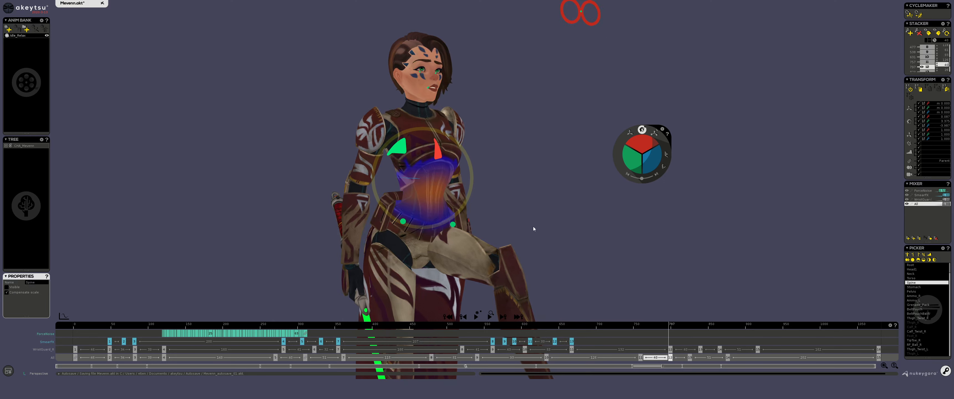
Open the spinner preferences and set its scale coefficient to 1
left_click(654, 133)
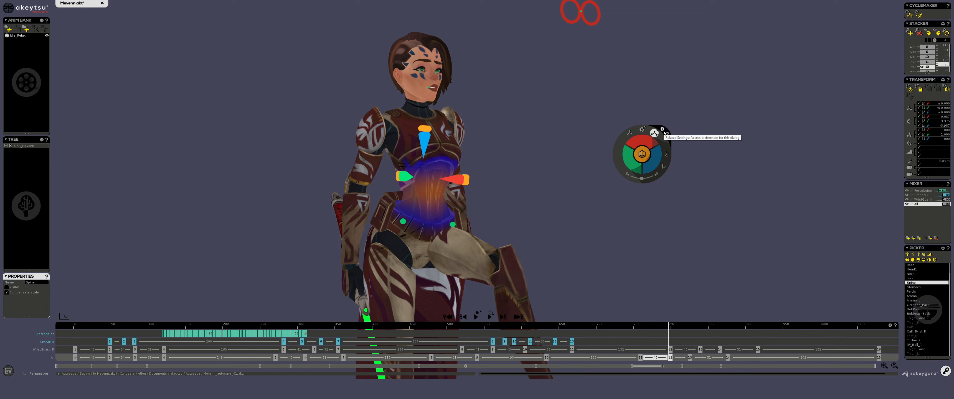
left_click(663, 131)
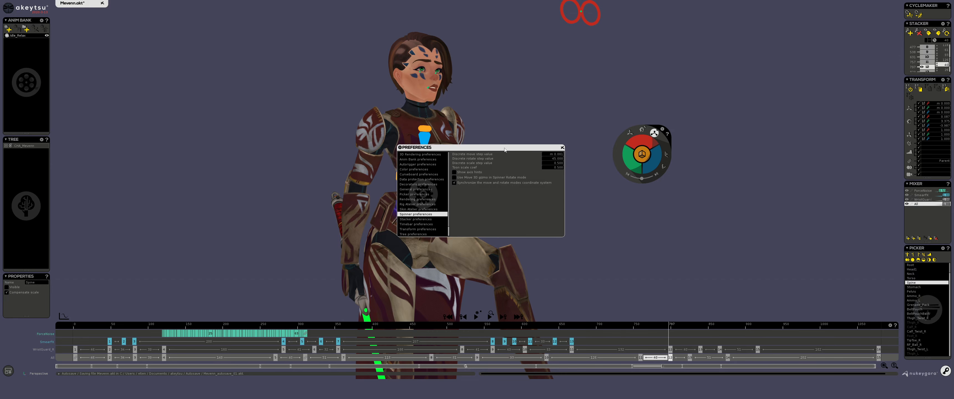
left_click_drag(505, 150, 561, 60)
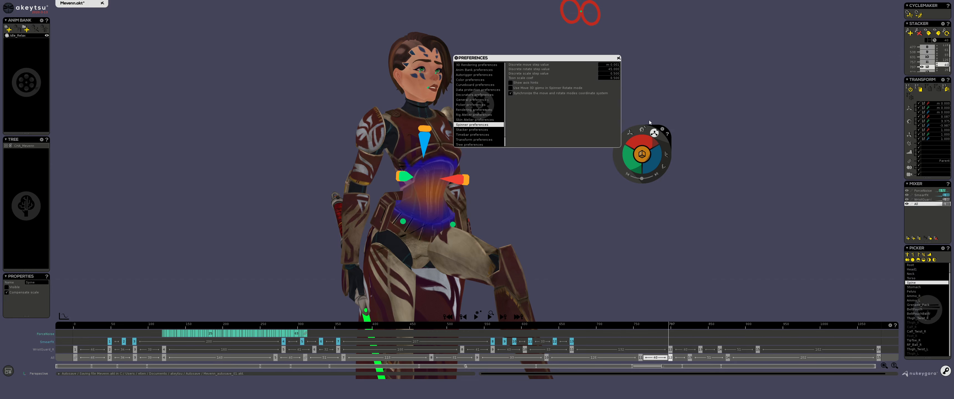
left_click(613, 79)
type("1")
Select the head controller and try a head rotation, undoing it
left_click(432, 59)
left_click(422, 59)
middle_click_drag(426, 59, 311, 130, "alt")
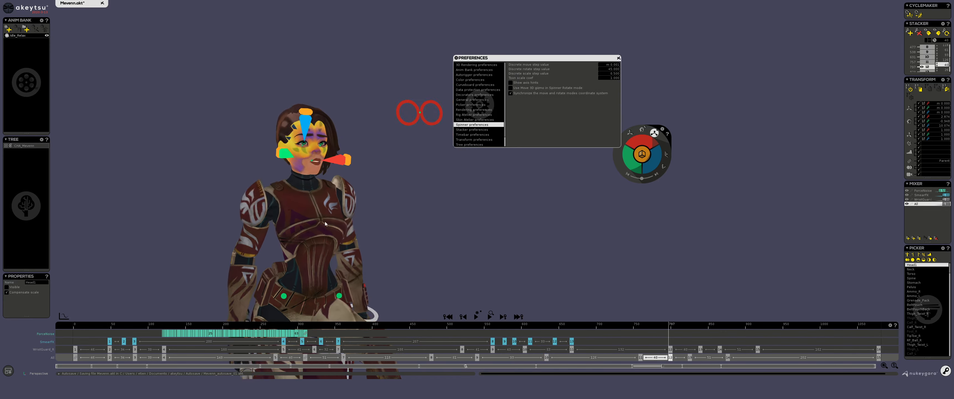
scroll(309, 126, "up", 5)
middle_click_drag(322, 105, 366, 170, "alt")
scroll(365, 171, "up", 2)
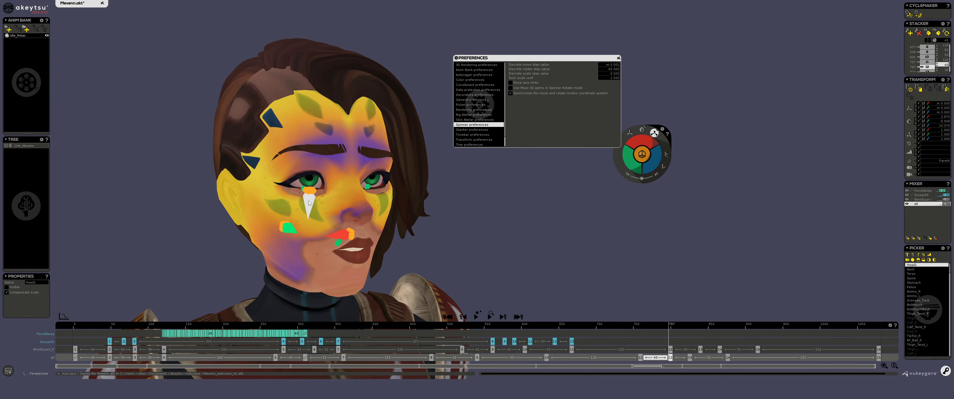
left_click_drag(309, 203, 386, 253)
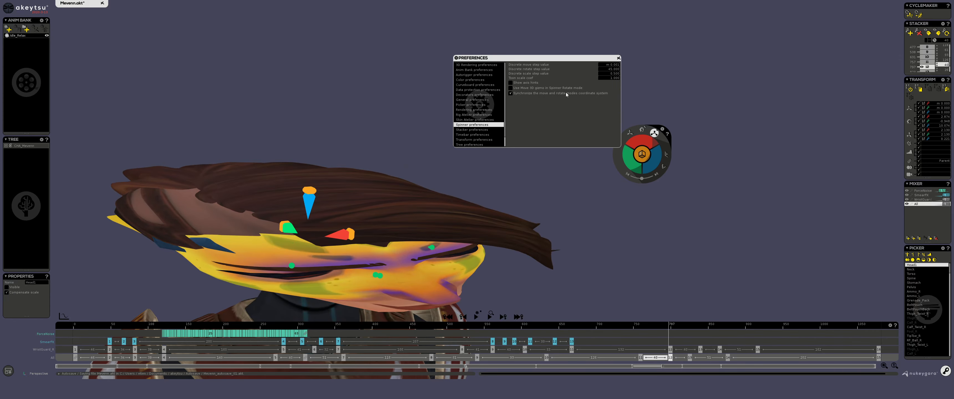
key("ctrl+z")
Set the spinner scale coefficient to 0.1 and test rotating the head
left_click(612, 74)
left_click(606, 79)
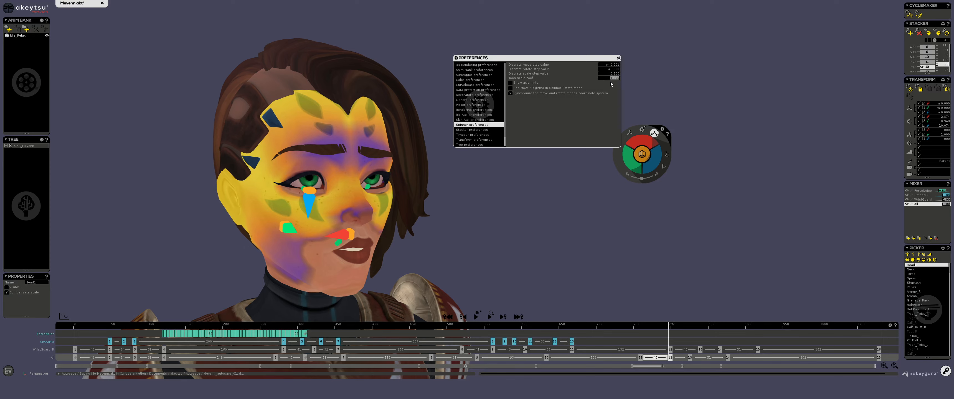
type("0.1")
key("Return")
left_click_drag(319, 196, 399, 267)
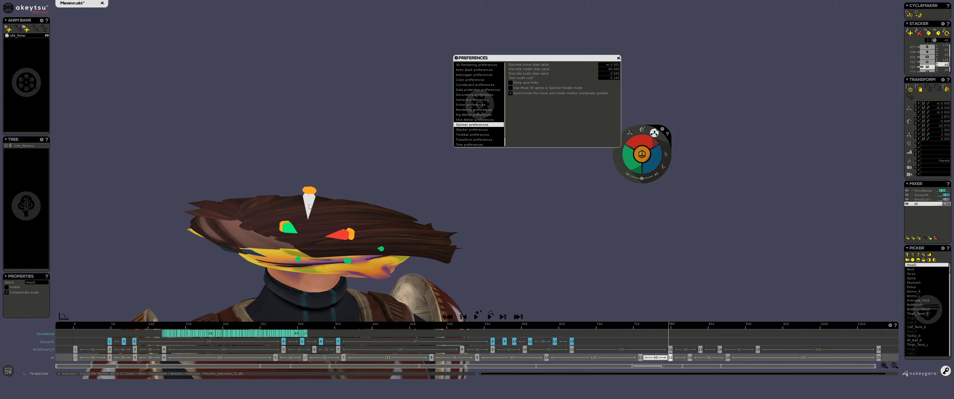
left_click_drag(310, 206, 296, 4)
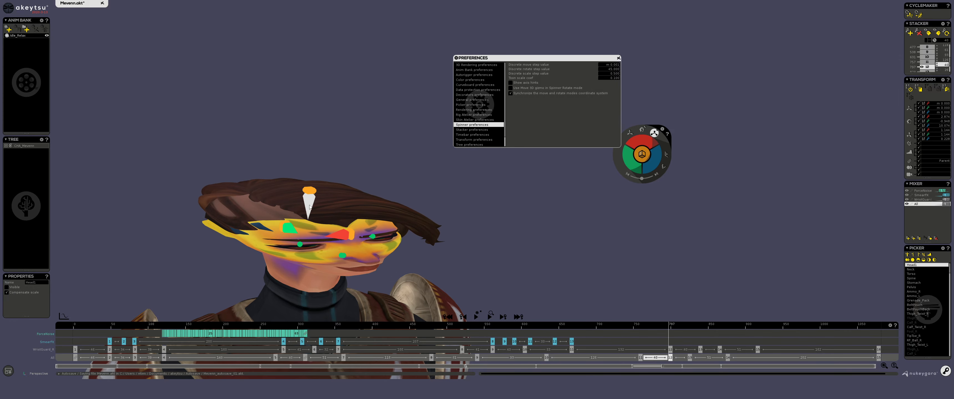
left_click_drag(309, 207, 316, 2)
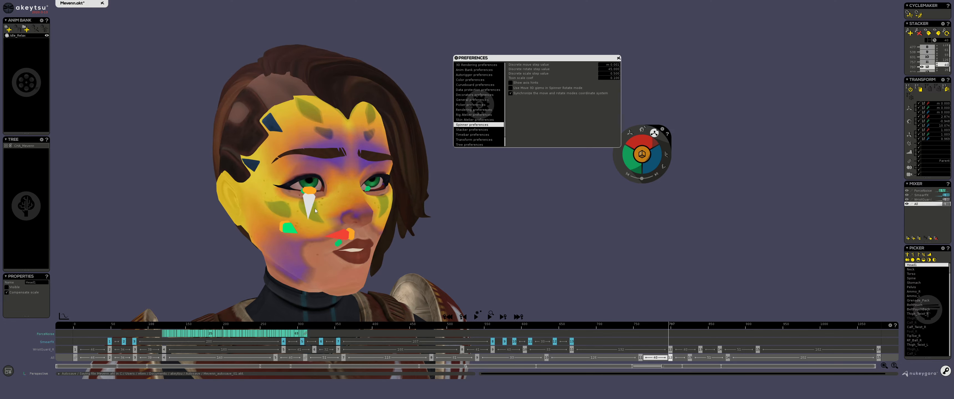
left_click_drag(308, 200, 319, 257)
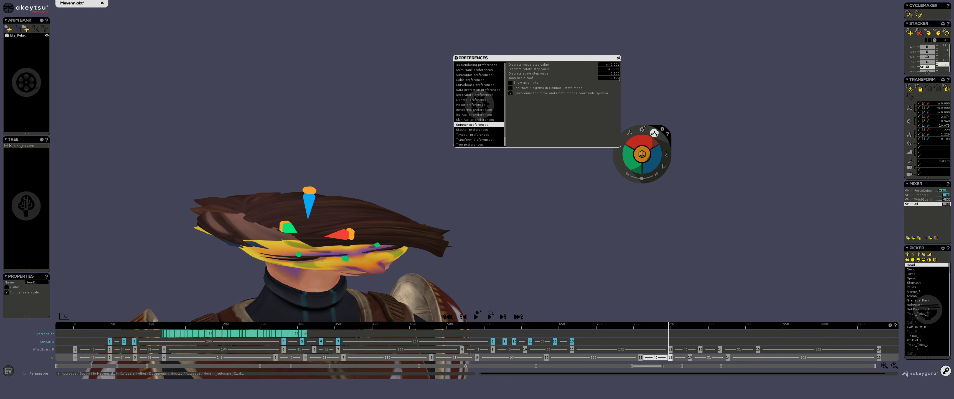
Set the spinner scale coefficient to 0.5, test-rotate the head and reset its rotation
left_click(610, 78)
type("0.5")
key("Return")
left_click_drag(310, 195, 324, 114)
left_click_drag(310, 199, 339, 235)
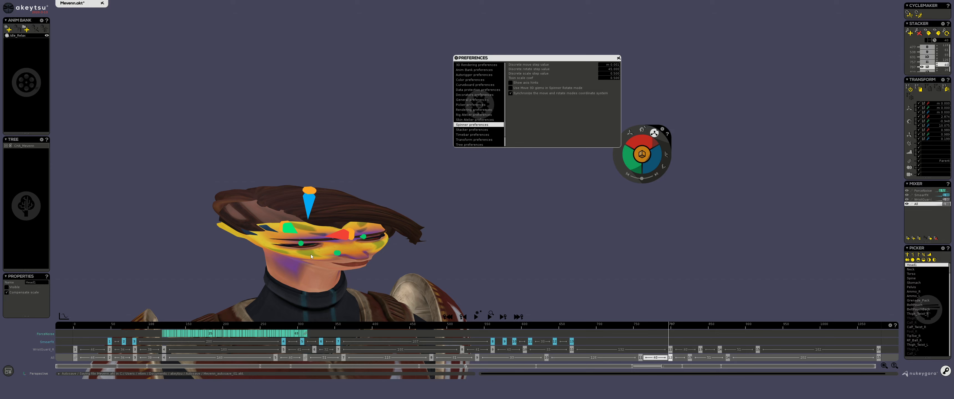
key("BackSpace")
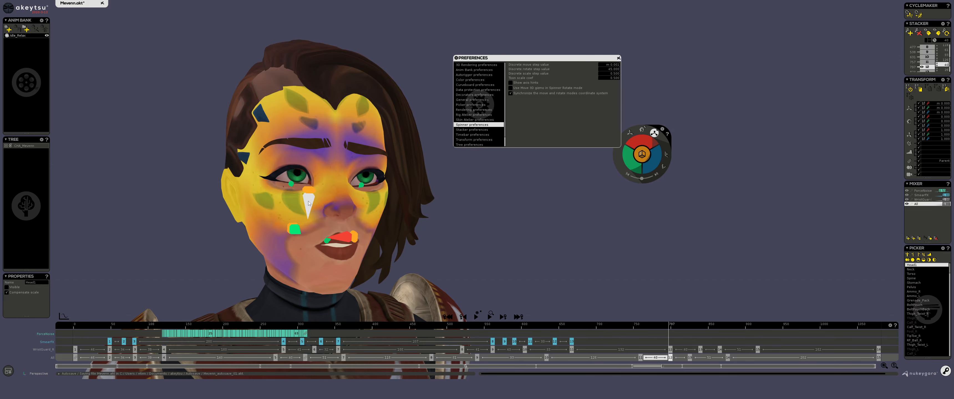
Rotate the head slightly to tilt it upward
left_click_drag(308, 201, 328, 220)
key("ctrl+z")
left_click_drag(308, 196, 315, 172)
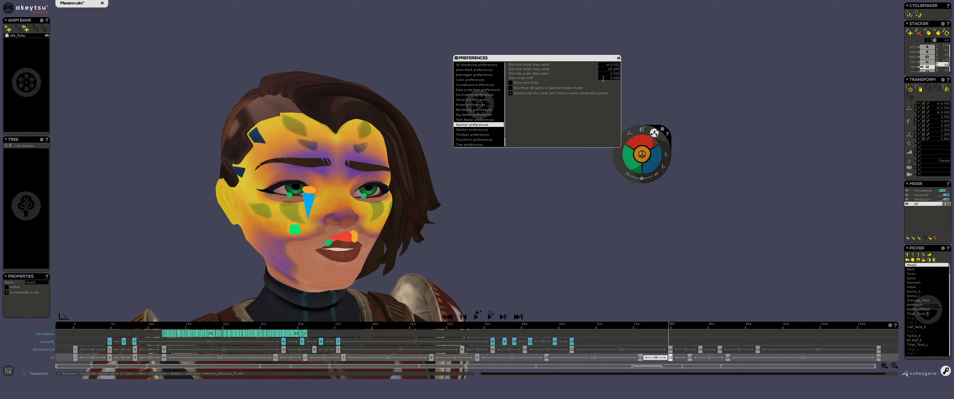